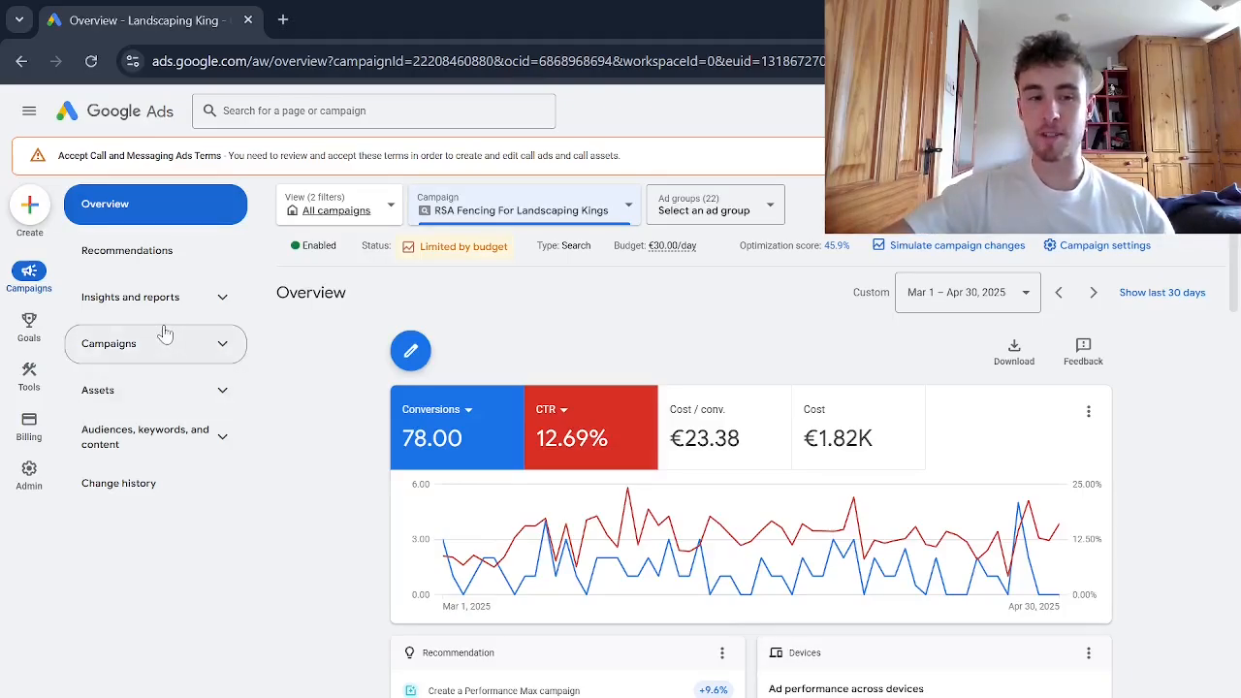
# - Open the settings of the RSA Fencing For Landscaping Kings campaign and expand its Conversion goals section
pyautogui.click(141, 361)
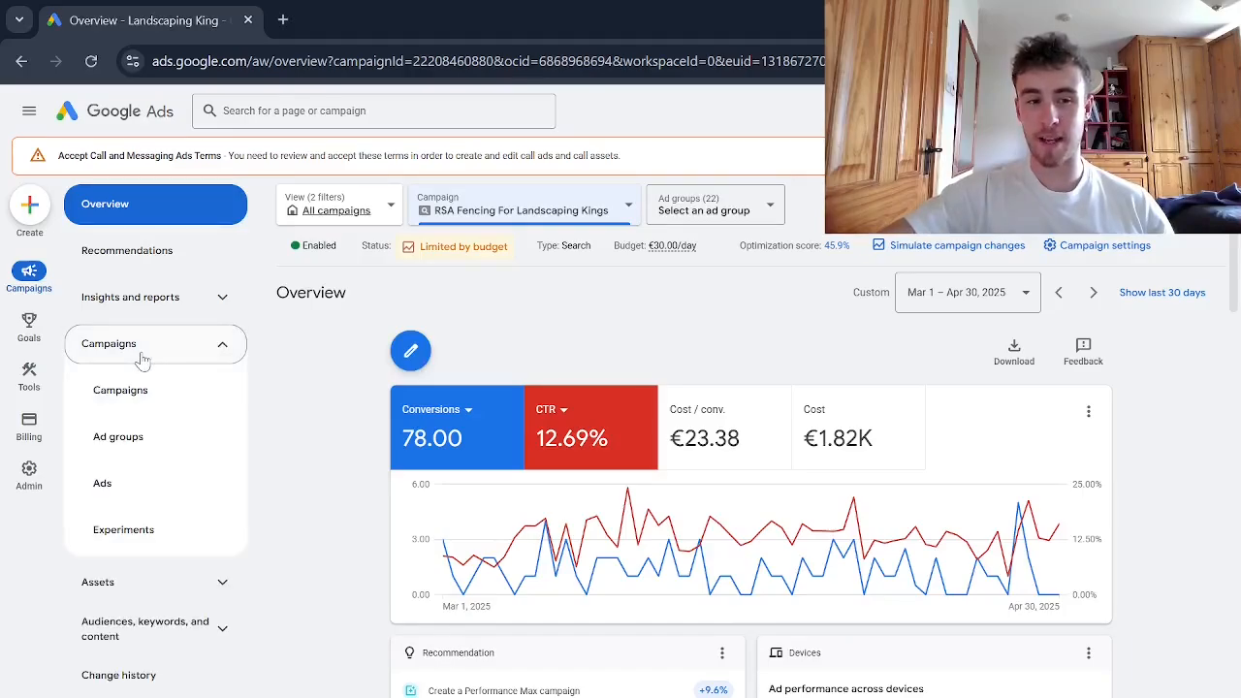
pyautogui.click(144, 389)
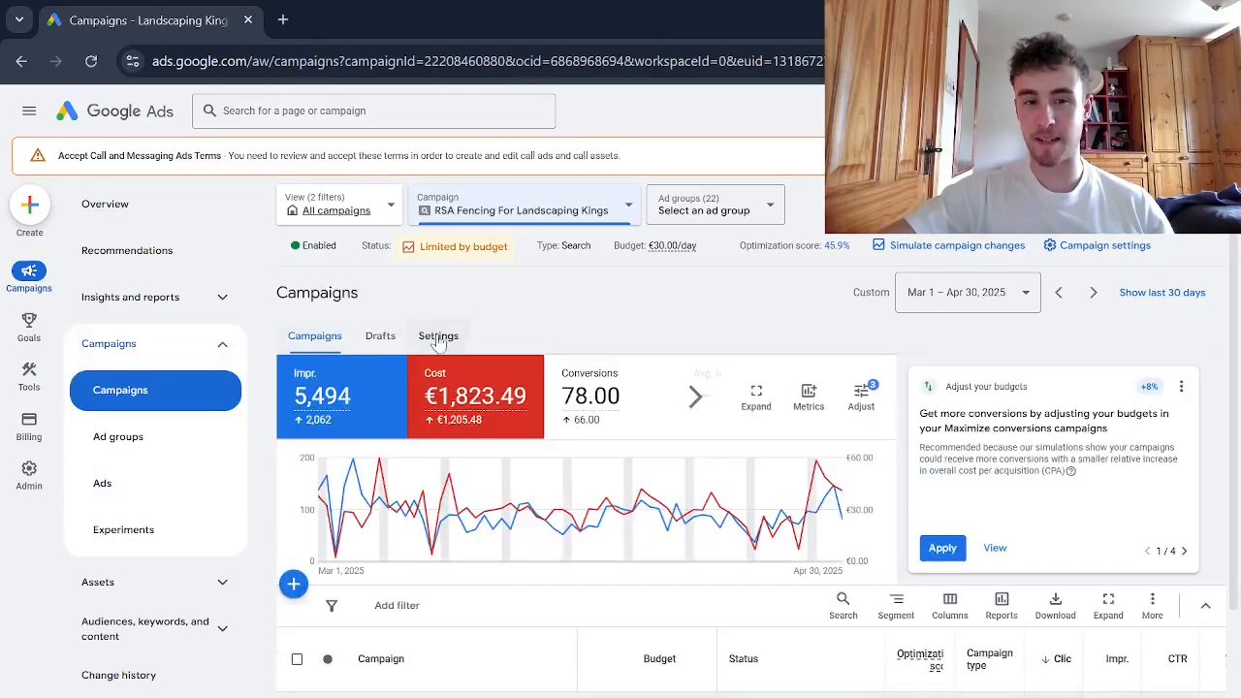
pyautogui.click(438, 339)
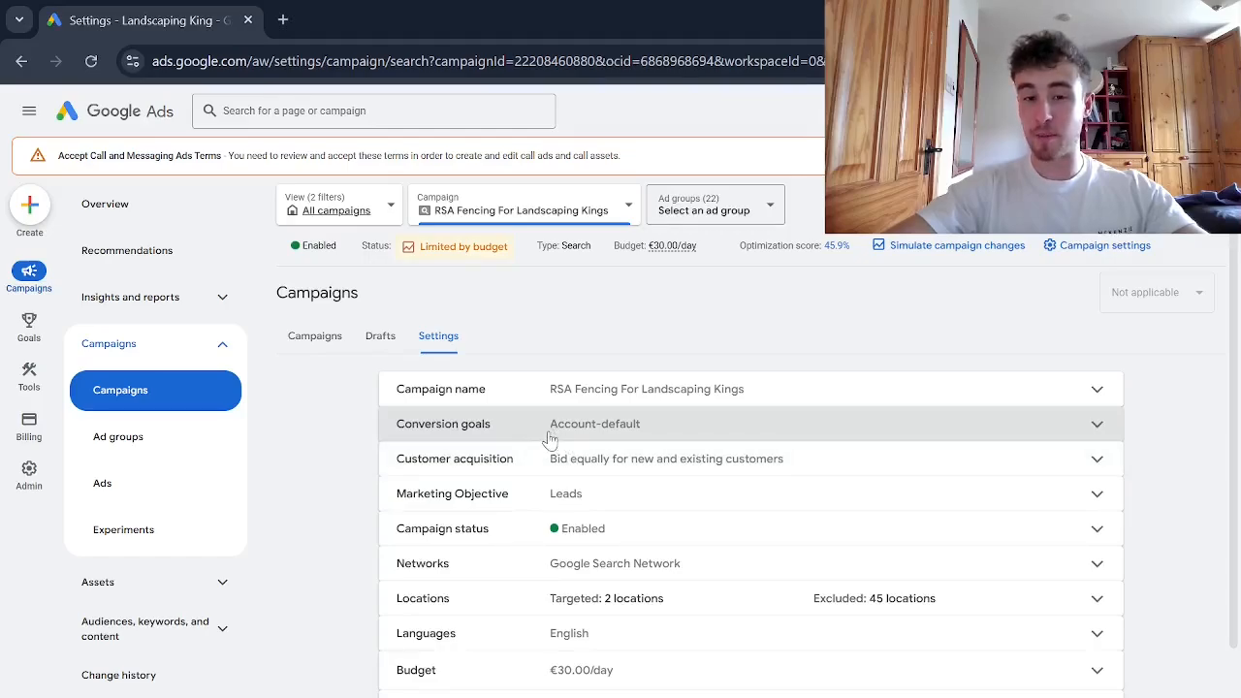
pyautogui.click(550, 438)
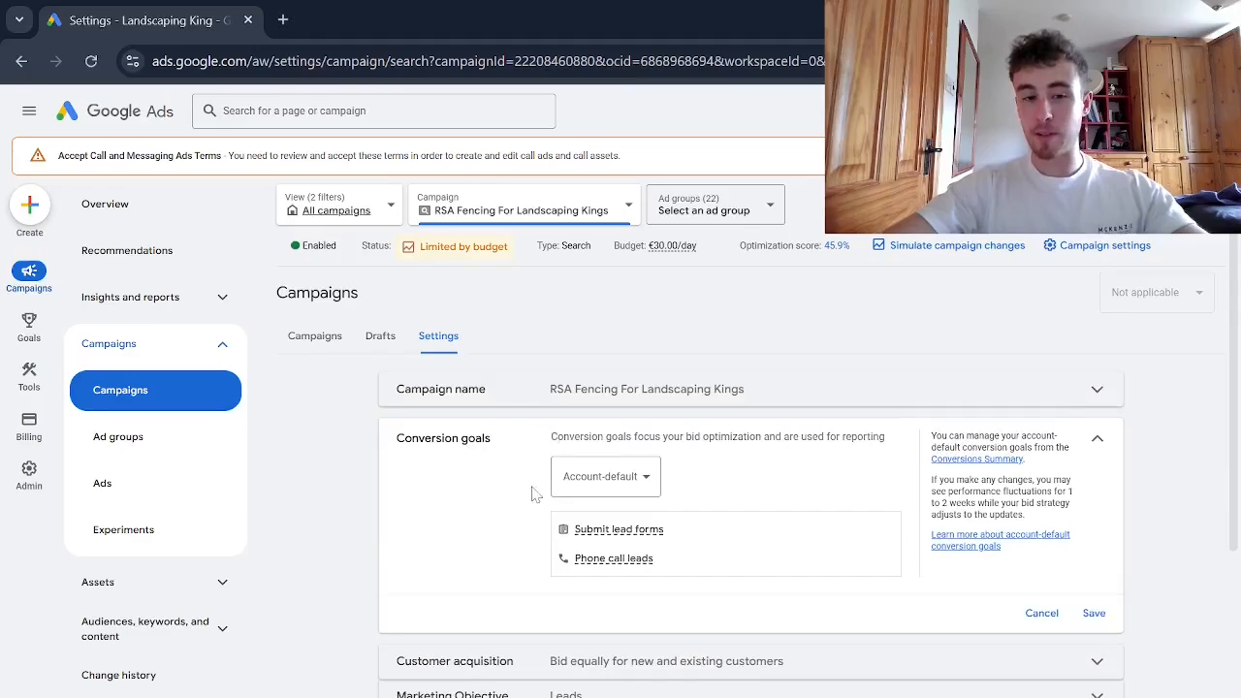
# - Open the account's conversions summary and review the Submit lead form and Phone call lead goals
pyautogui.click(236, 205)
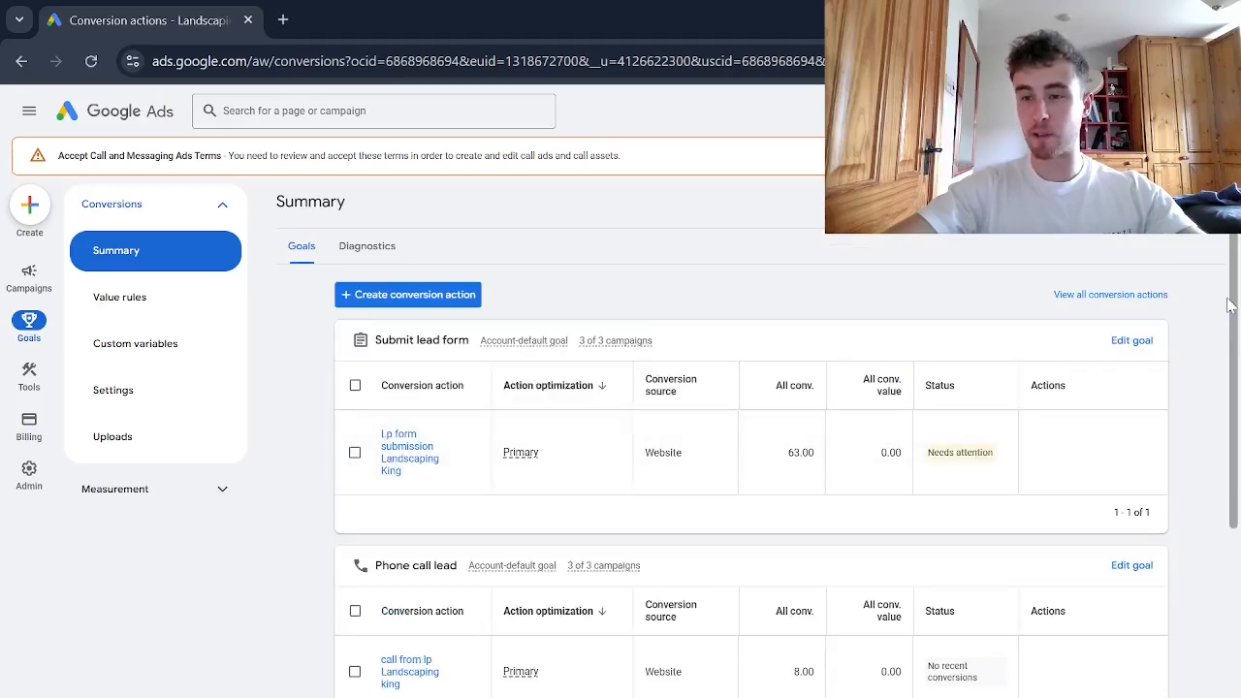
pyautogui.scroll(-1, 1228, 320)
pyautogui.scroll(-1, 1228, 320)
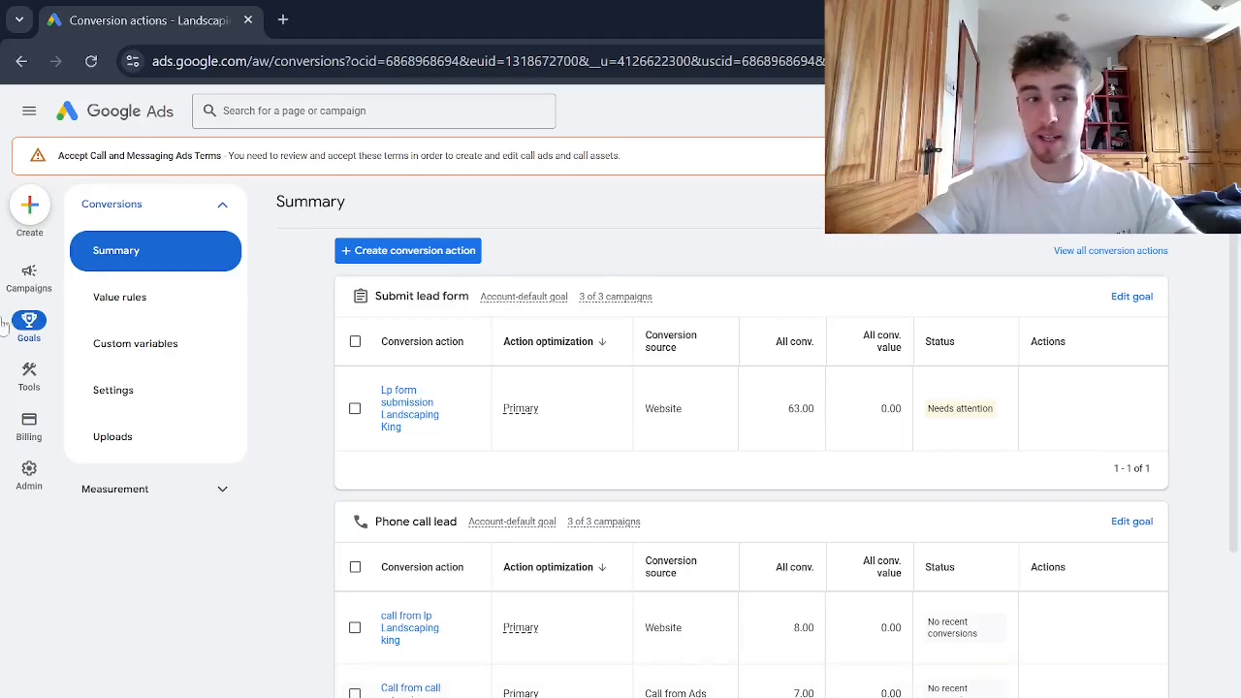
# - Return to the campaign's conversion goals setting and inspect which conversion actions belong to Submit lead forms and Phone call leads
pyautogui.moveTo(53, 276)
pyautogui.click(114, 221)
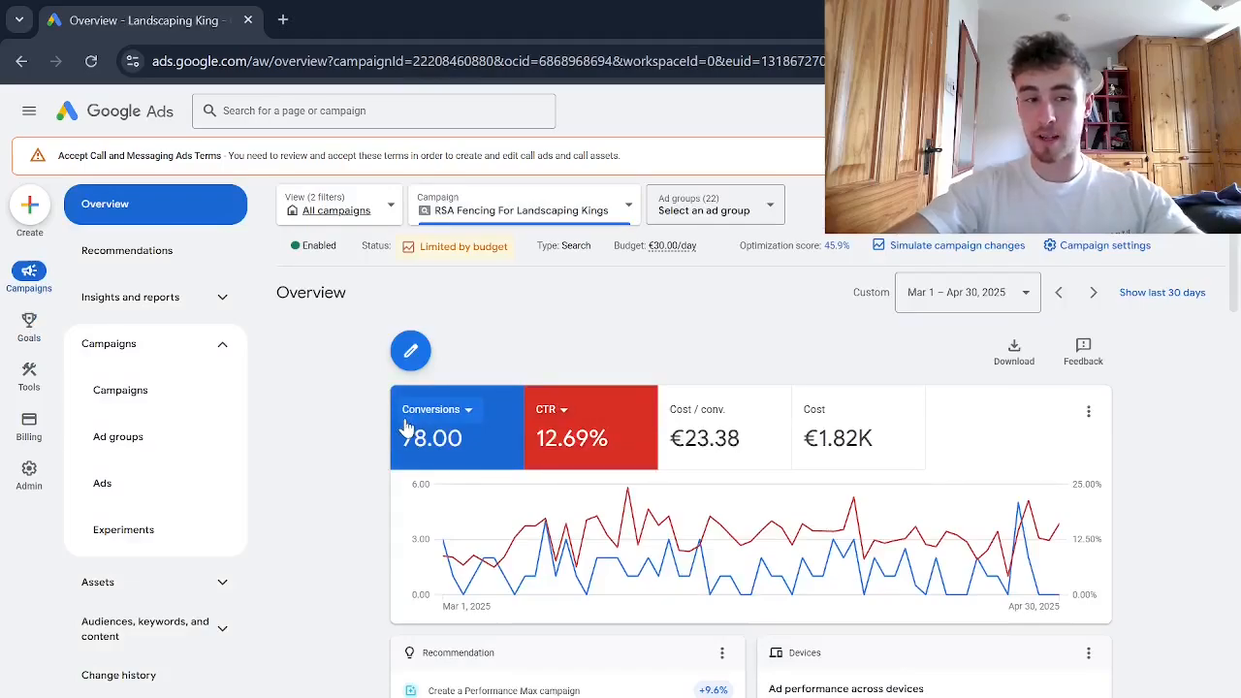
pyautogui.click(206, 391)
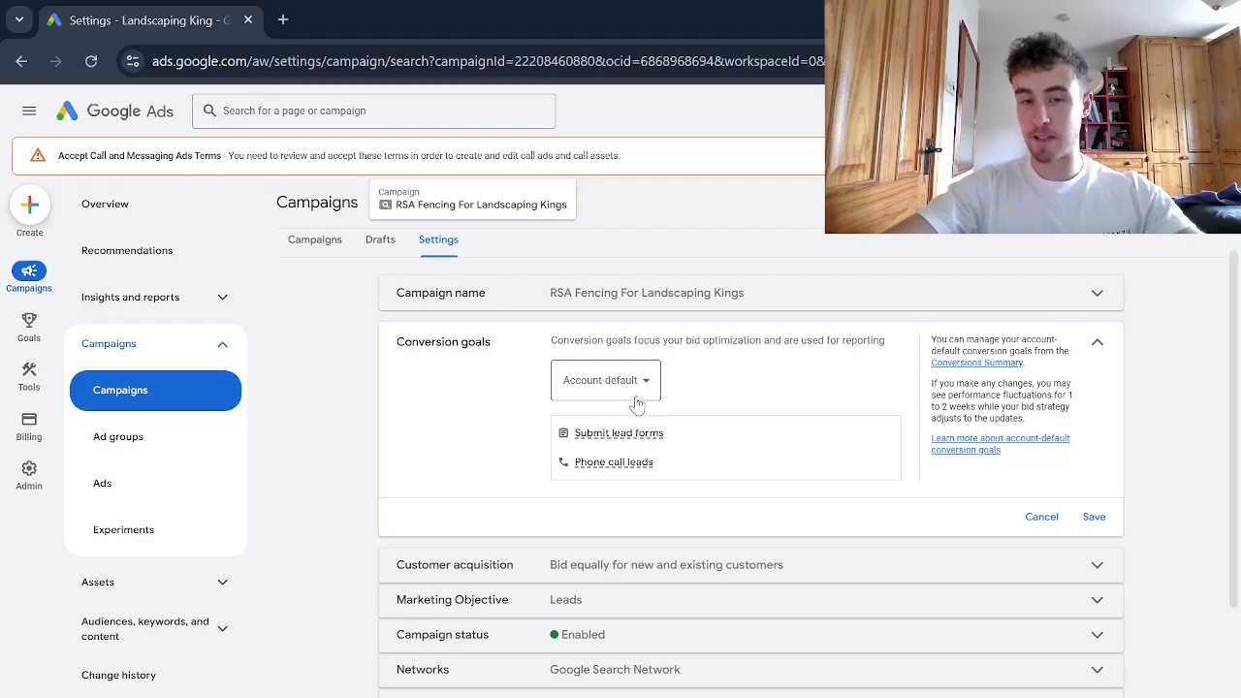
pyautogui.moveTo(650, 436)
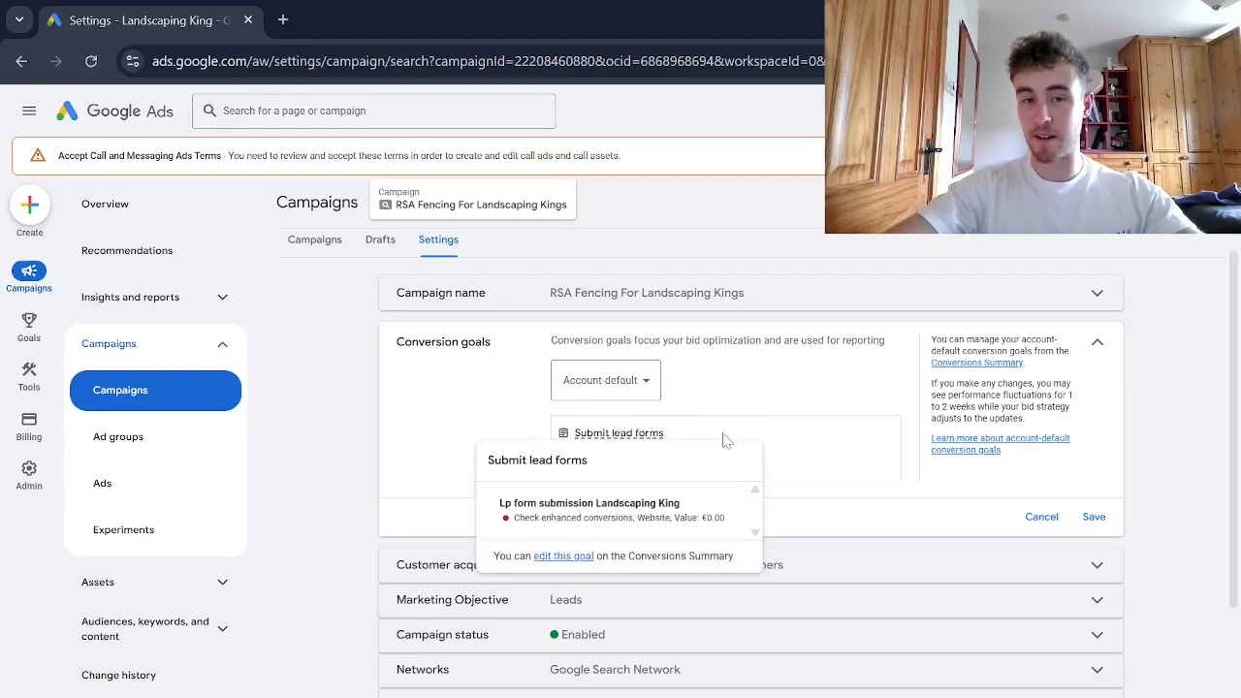
pyautogui.moveTo(613, 462)
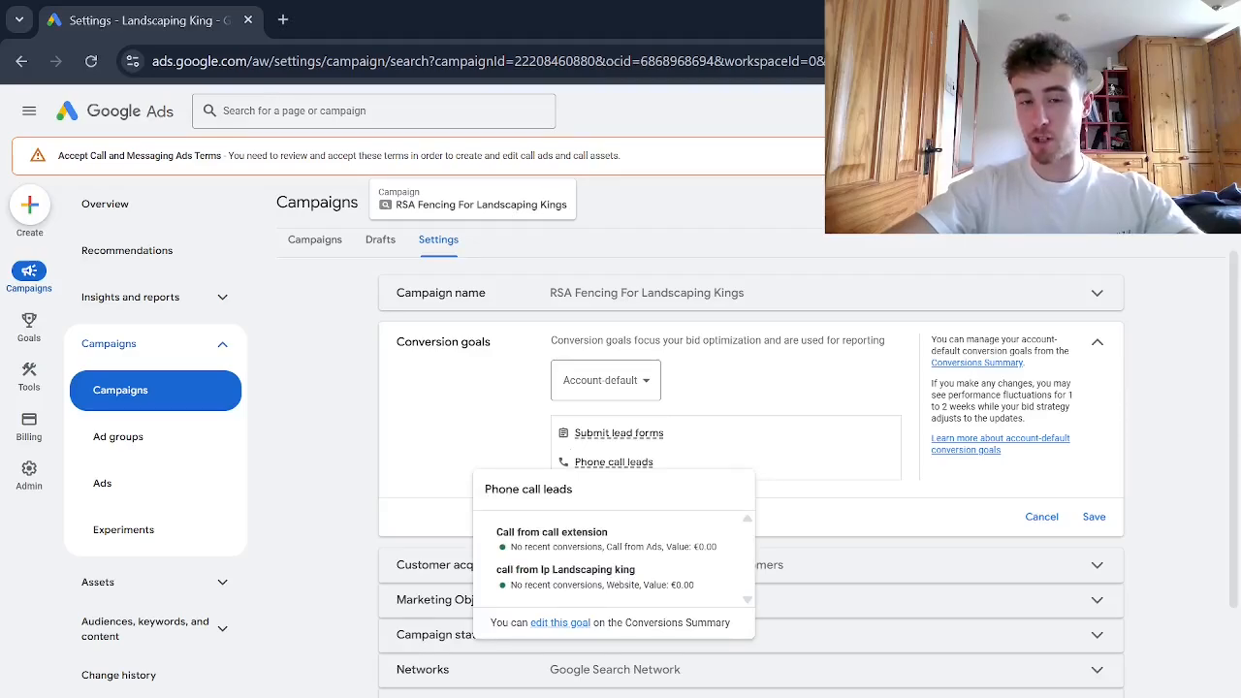
pyautogui.moveTo(44, 327)
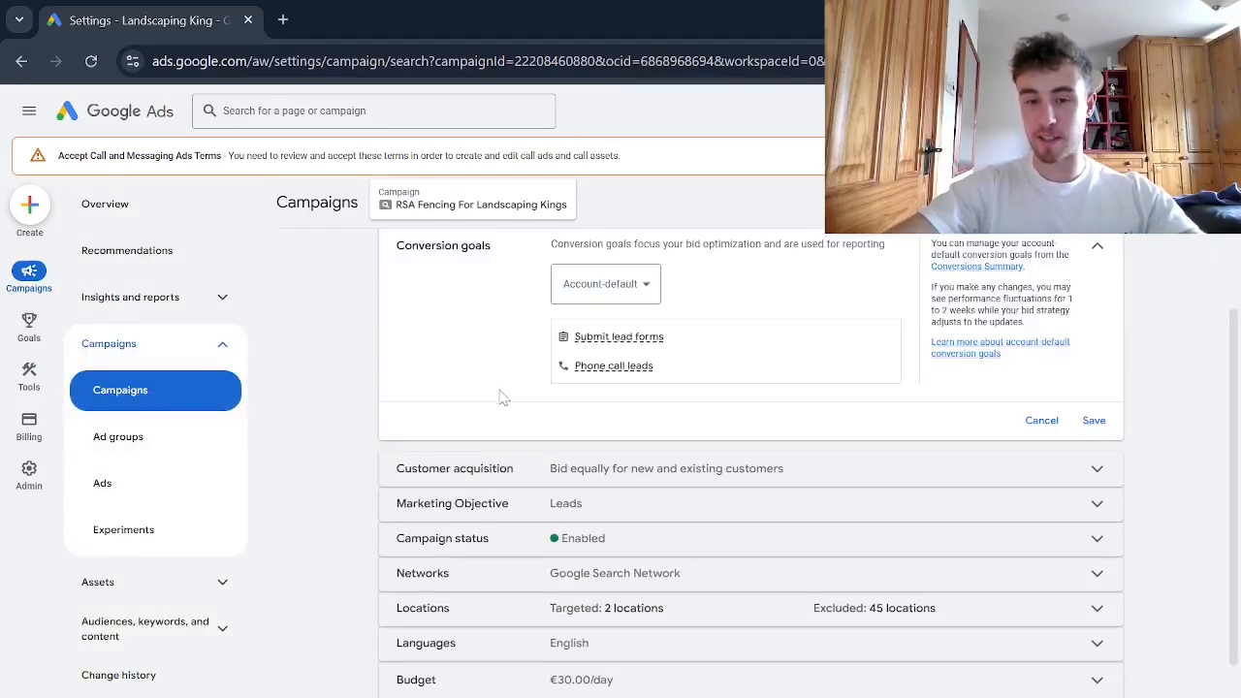
# - Examine the campaign's Customer acquisition and Marketing Objective options, then cancel out of the objective selection
pyautogui.scroll(-1, 500, 396)
pyautogui.click(540, 468)
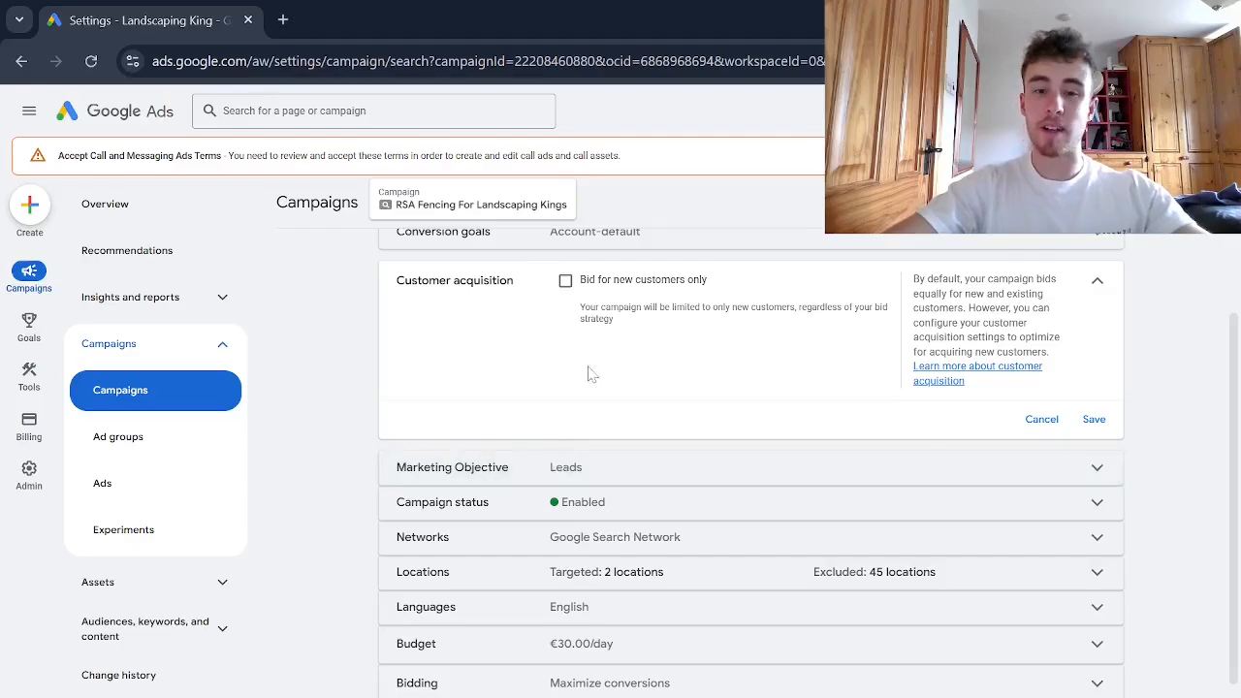
pyautogui.click(565, 291)
pyautogui.click(589, 359)
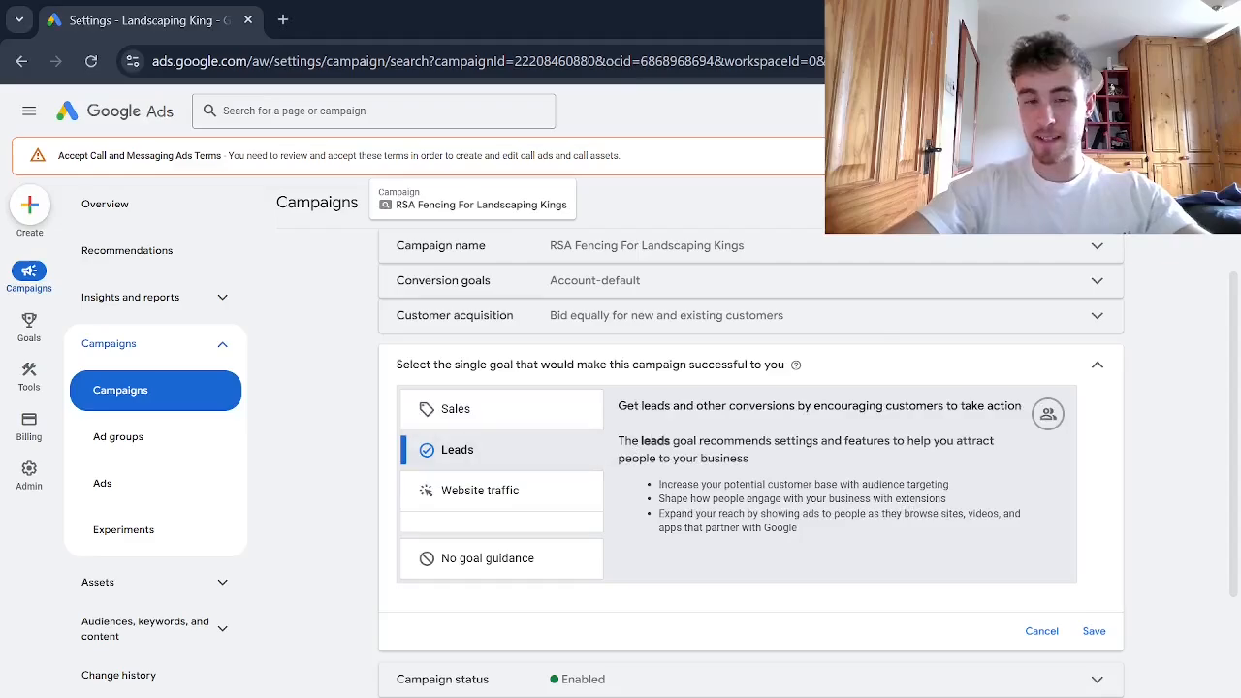
pyautogui.click(1042, 631)
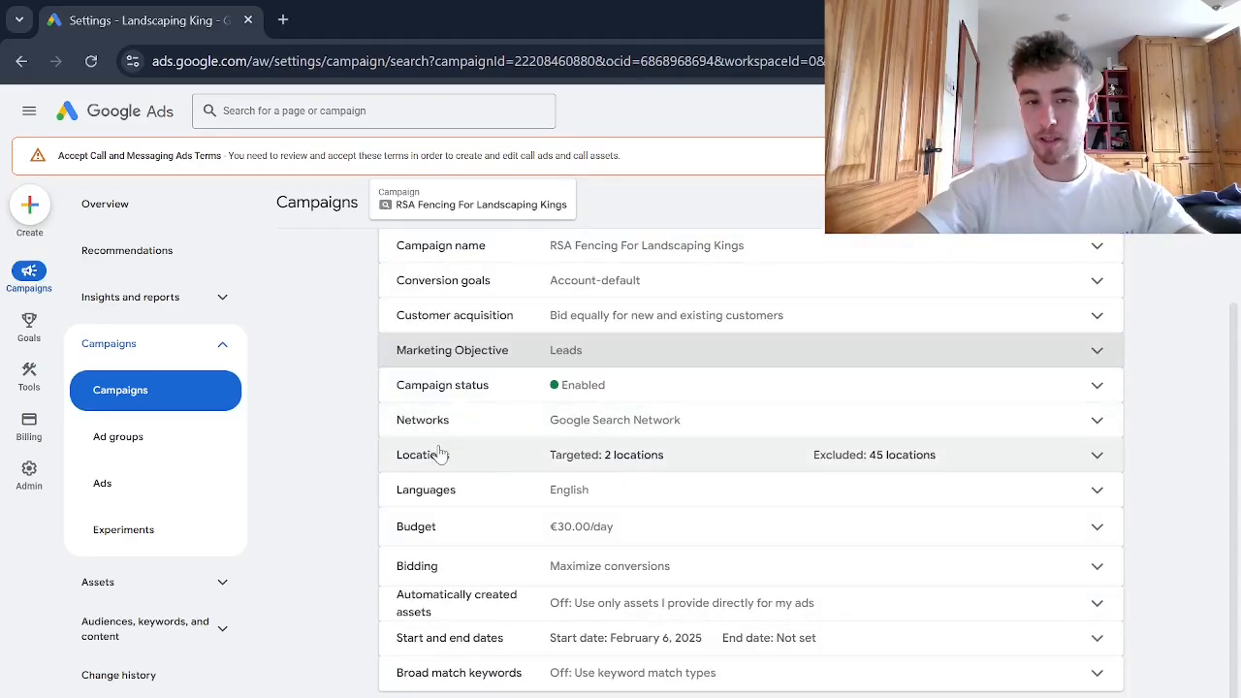
# - Examine the campaign's Networks options and its Locations targeting, including excluded locations and the Presence choices under Location options
pyautogui.click(546, 422)
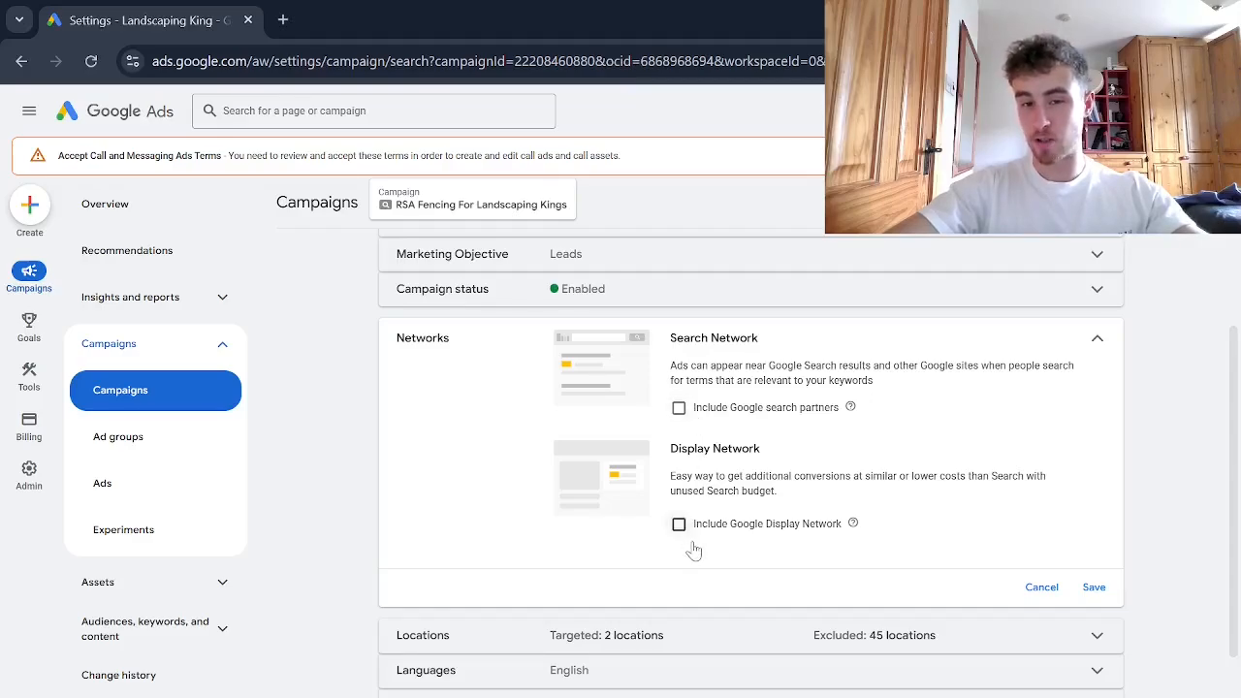
pyautogui.scroll(-1, 697, 584)
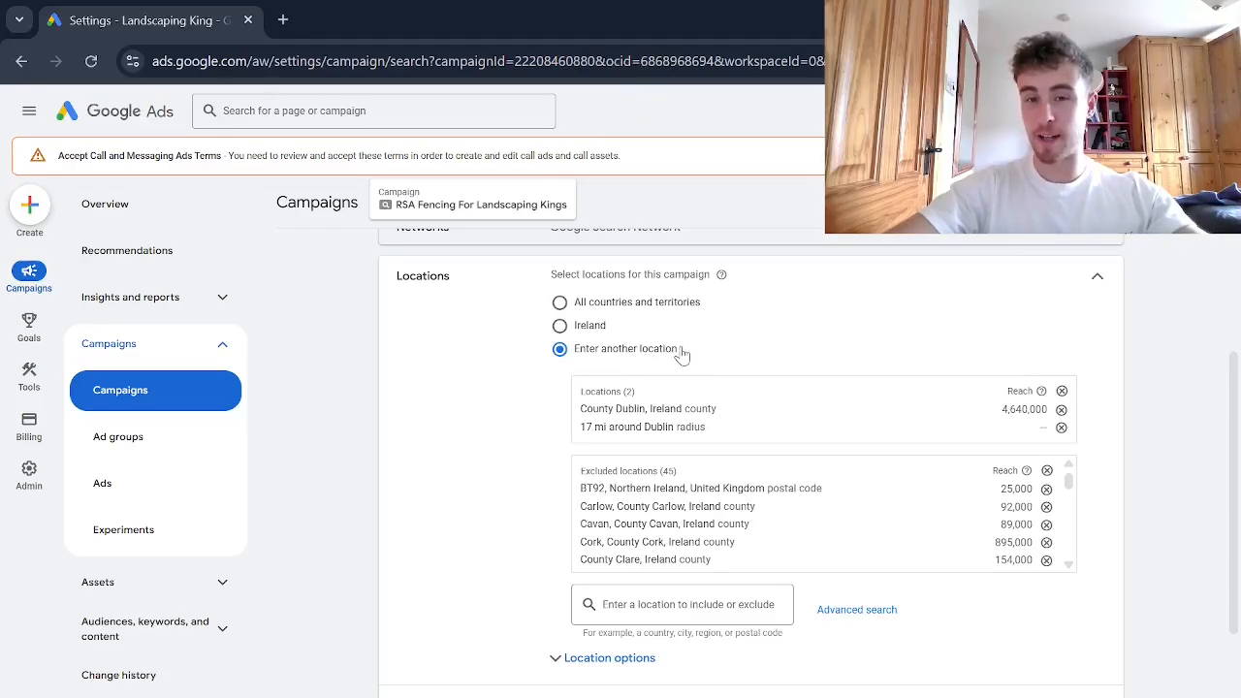
pyautogui.scroll(-1, 684, 357)
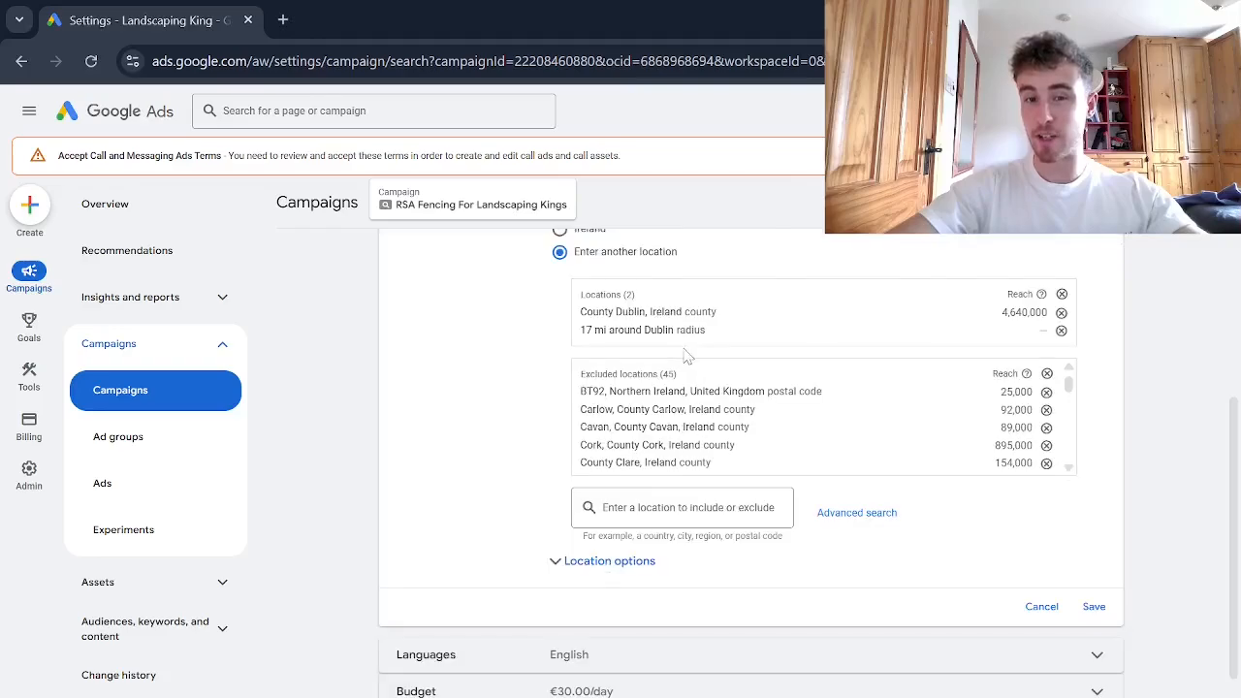
pyautogui.click(570, 565)
pyautogui.scroll(-1, 586, 557)
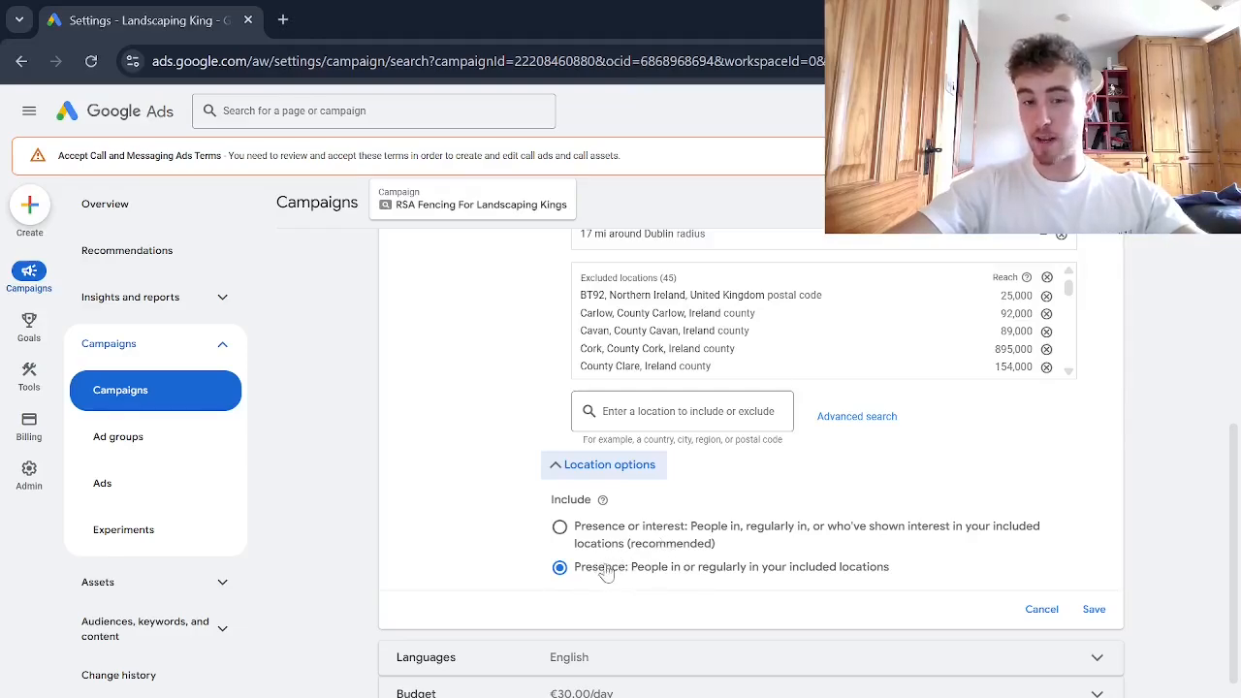
pyautogui.scroll(-1, 614, 568)
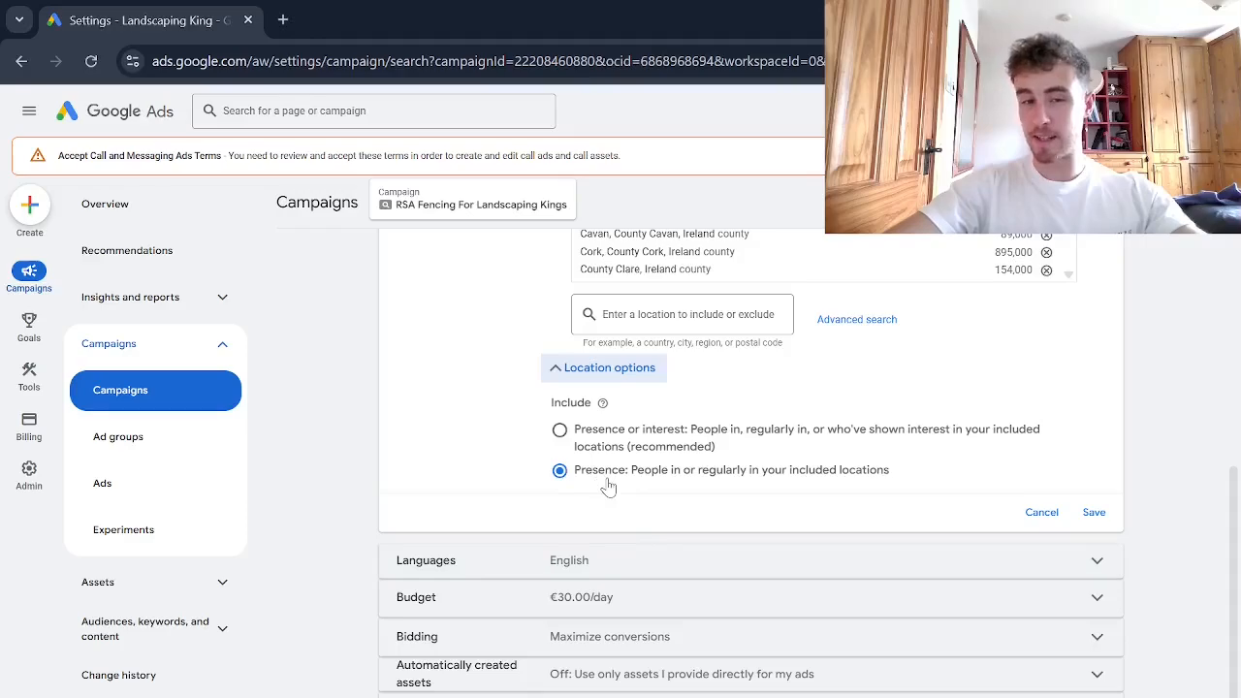
# - Review the campaign's Languages selection and its Bidding strategy settings
pyautogui.click(611, 560)
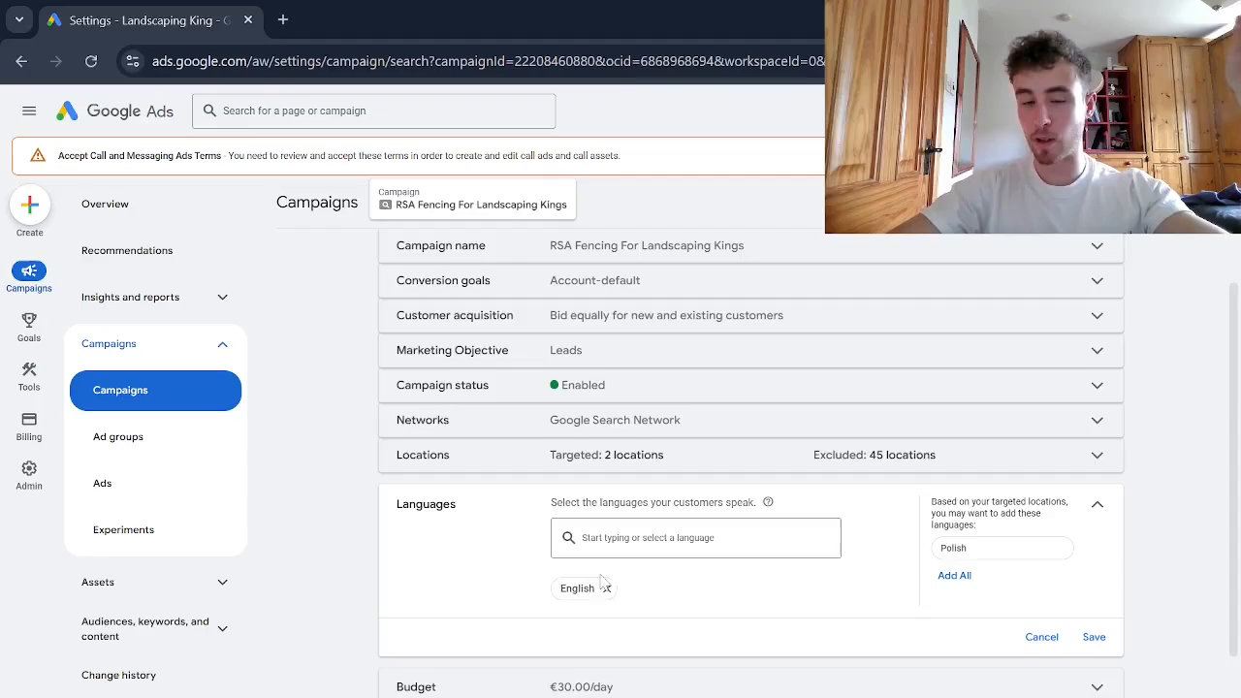
pyautogui.scroll(-1, 785, 479)
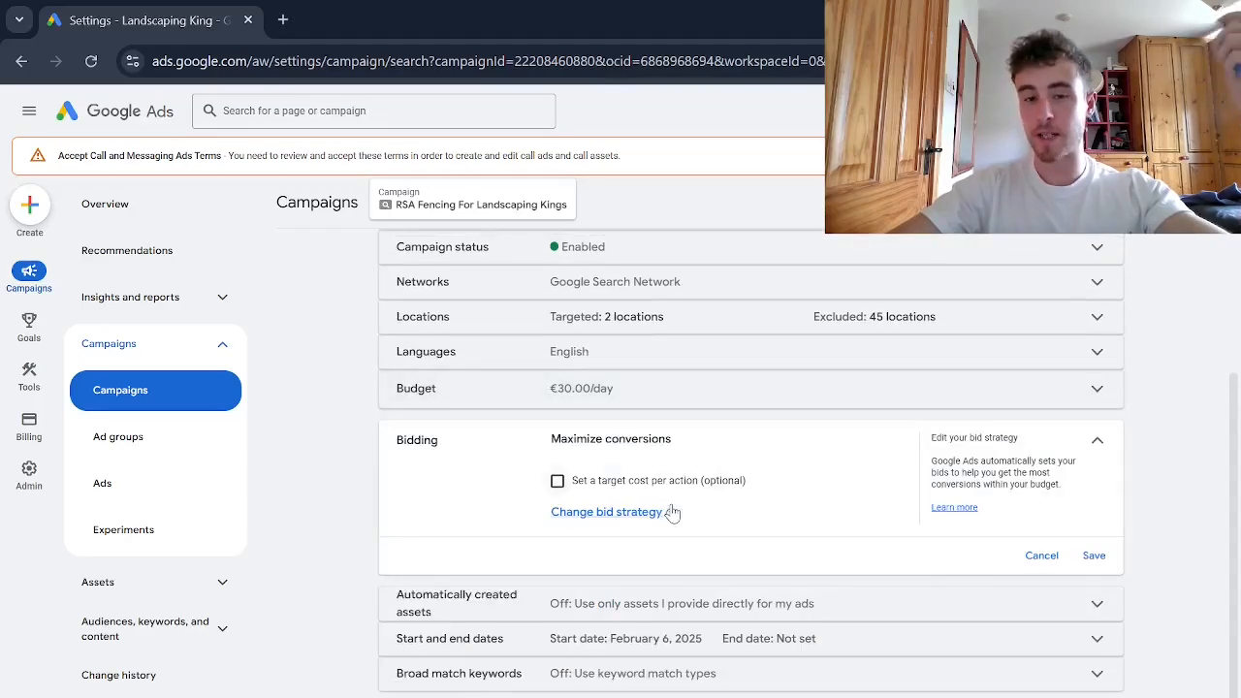
pyautogui.scroll(1, 673, 512)
pyautogui.scroll(-1, 673, 512)
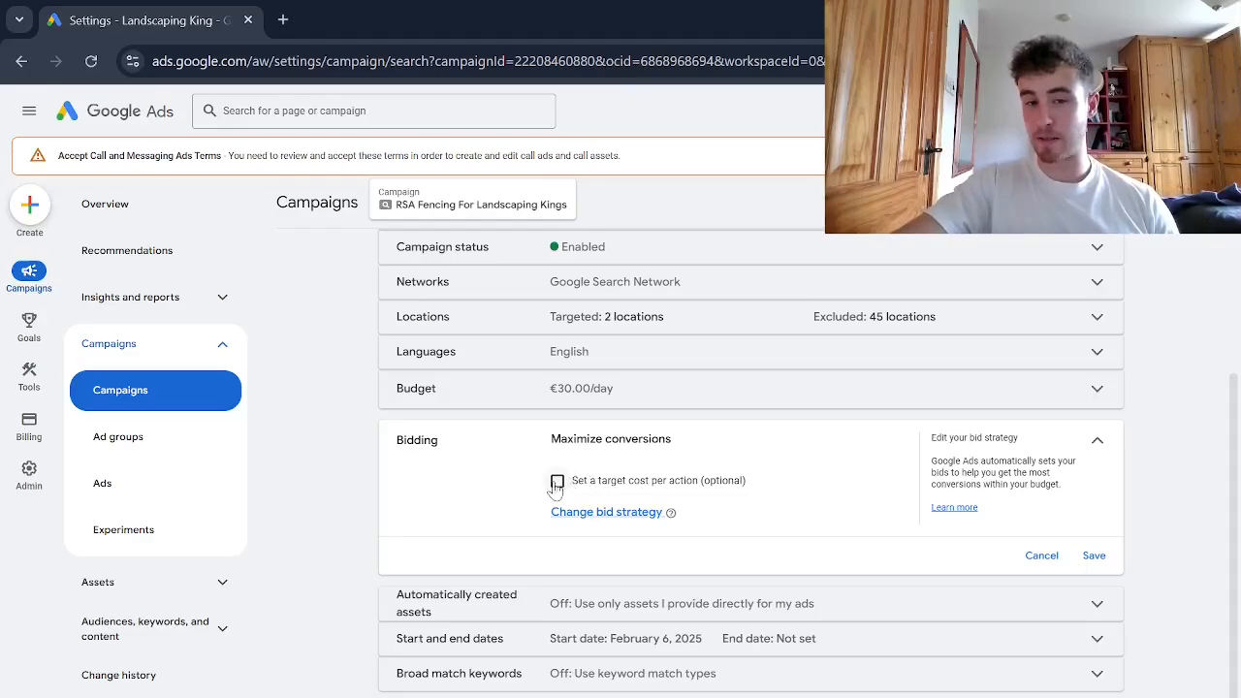
# - Try the optional target cost per action setting for the Maximize conversions bidding
pyautogui.click(558, 481)
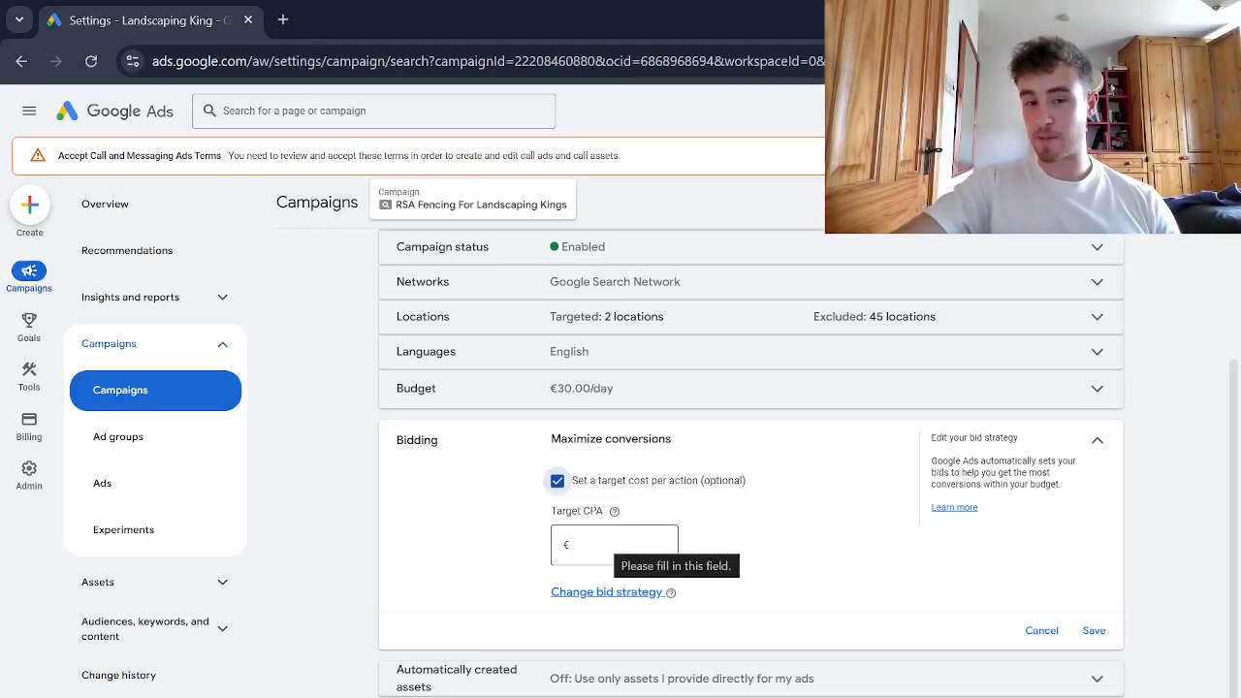
pyautogui.click(616, 543)
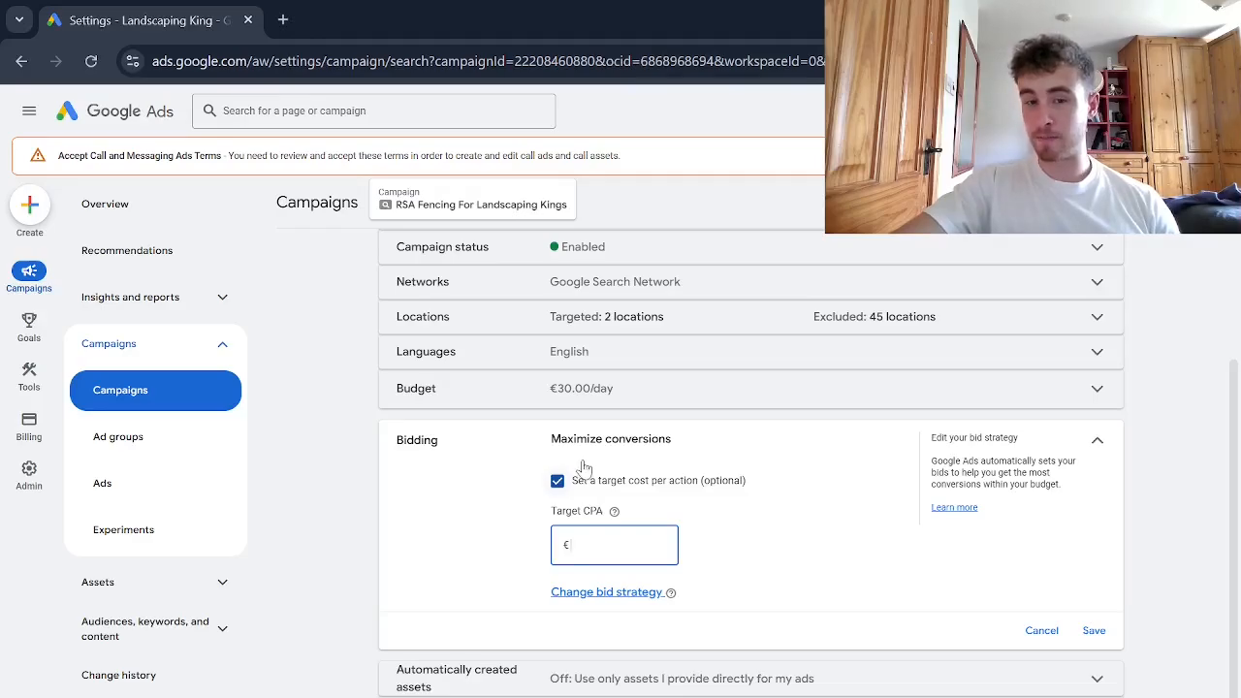
pyautogui.click(558, 481)
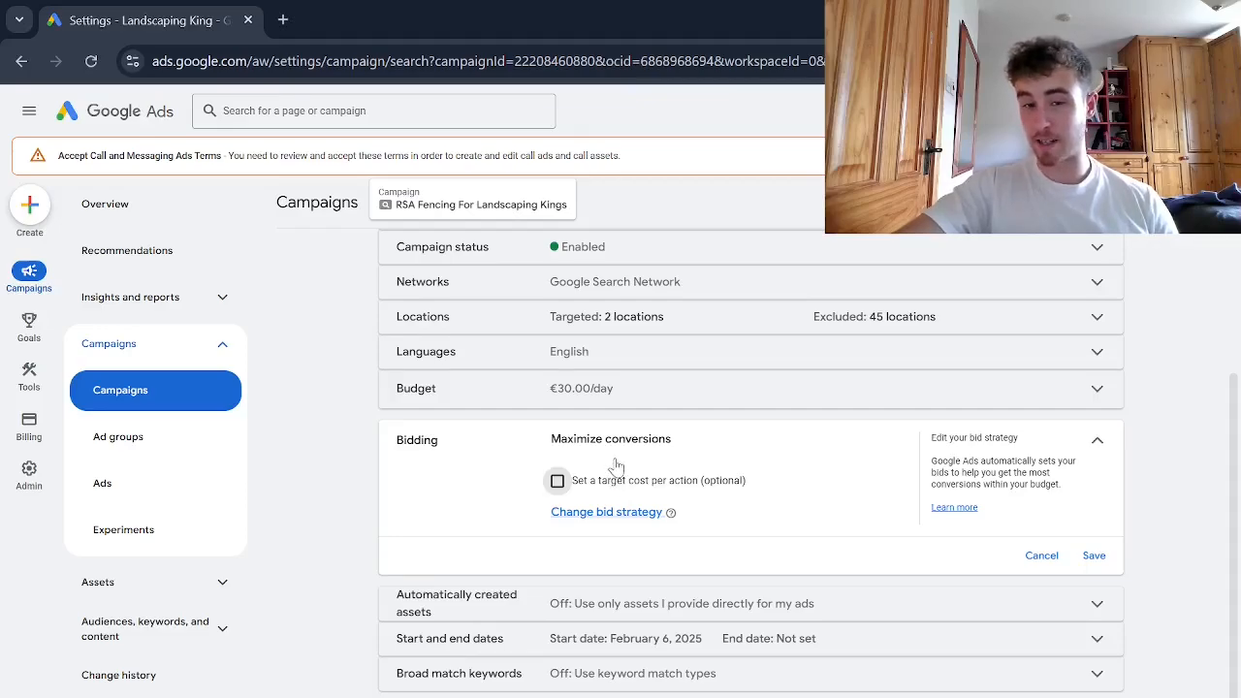
# - Examine the campaign's Automatically created assets setting and its on and off choices
pyautogui.click(582, 603)
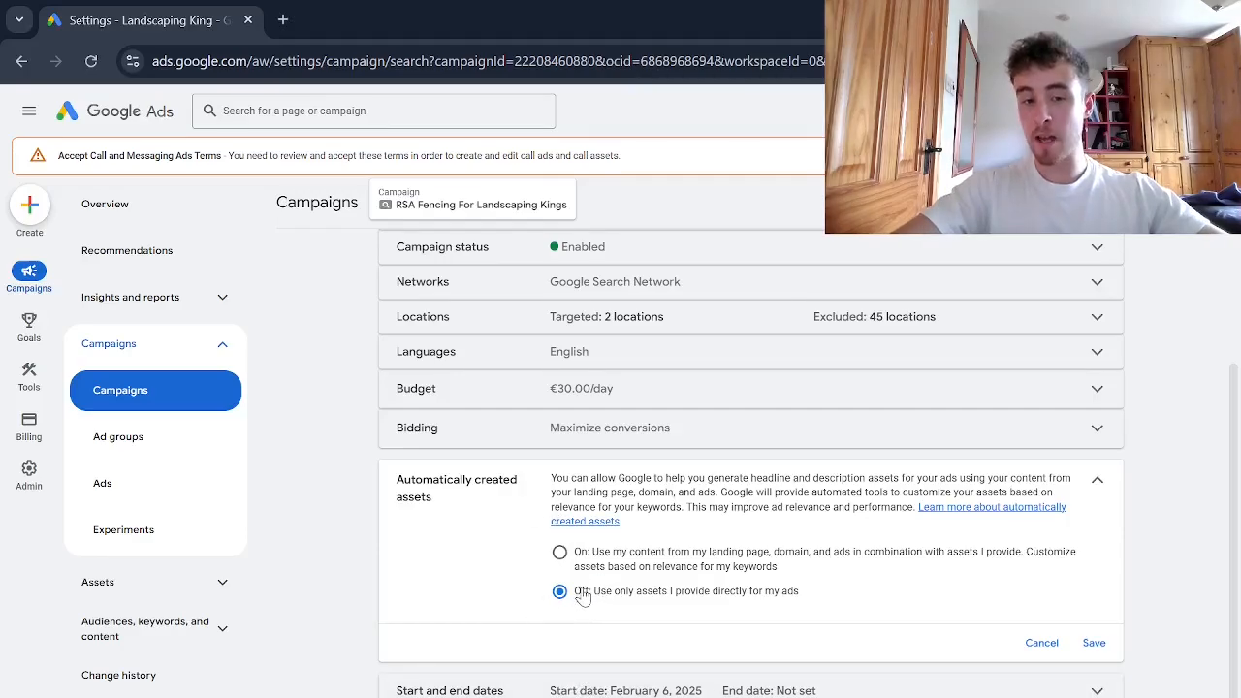
pyautogui.scroll(-1, 582, 599)
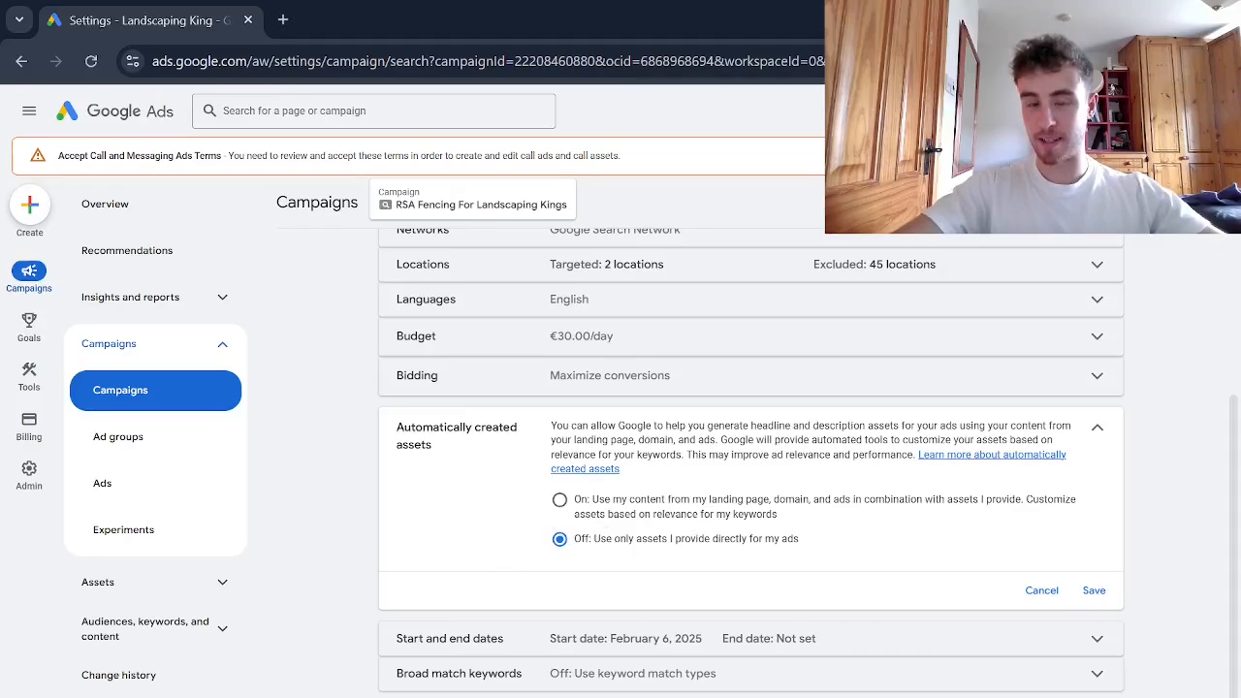
# - Open the account-level automated assets report from the campaign's assets and access its additional options
pyautogui.click(164, 581)
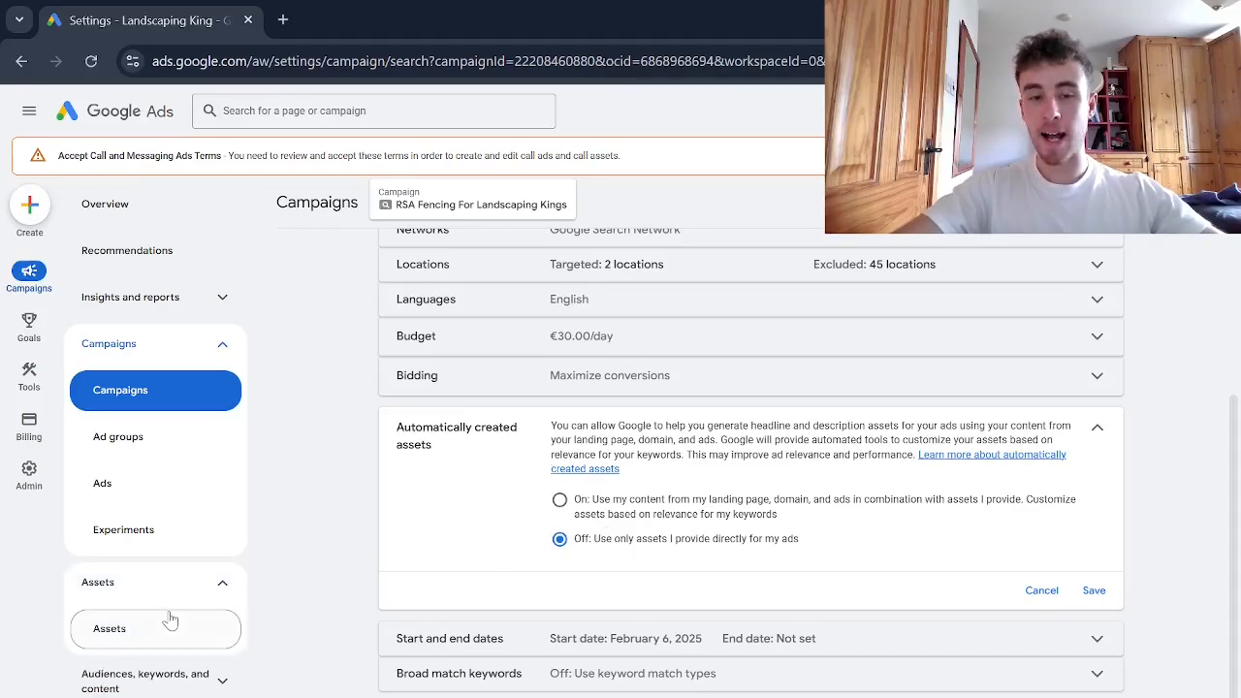
pyautogui.click(163, 628)
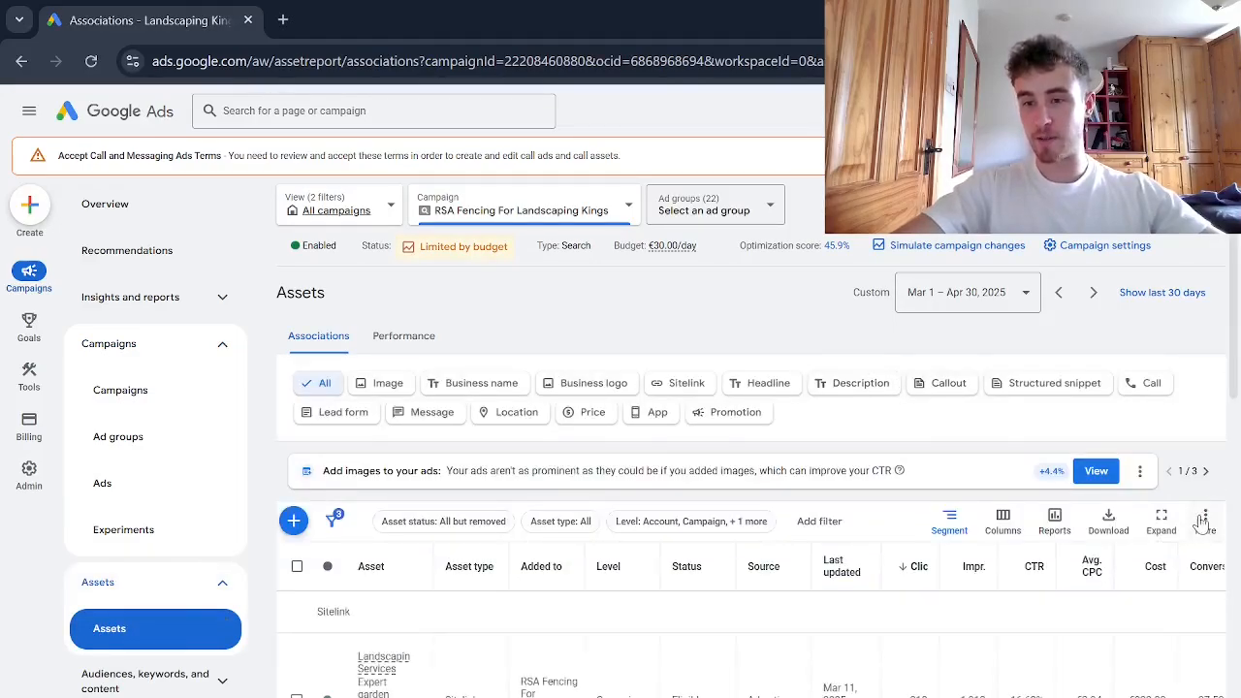
pyautogui.click(1203, 520)
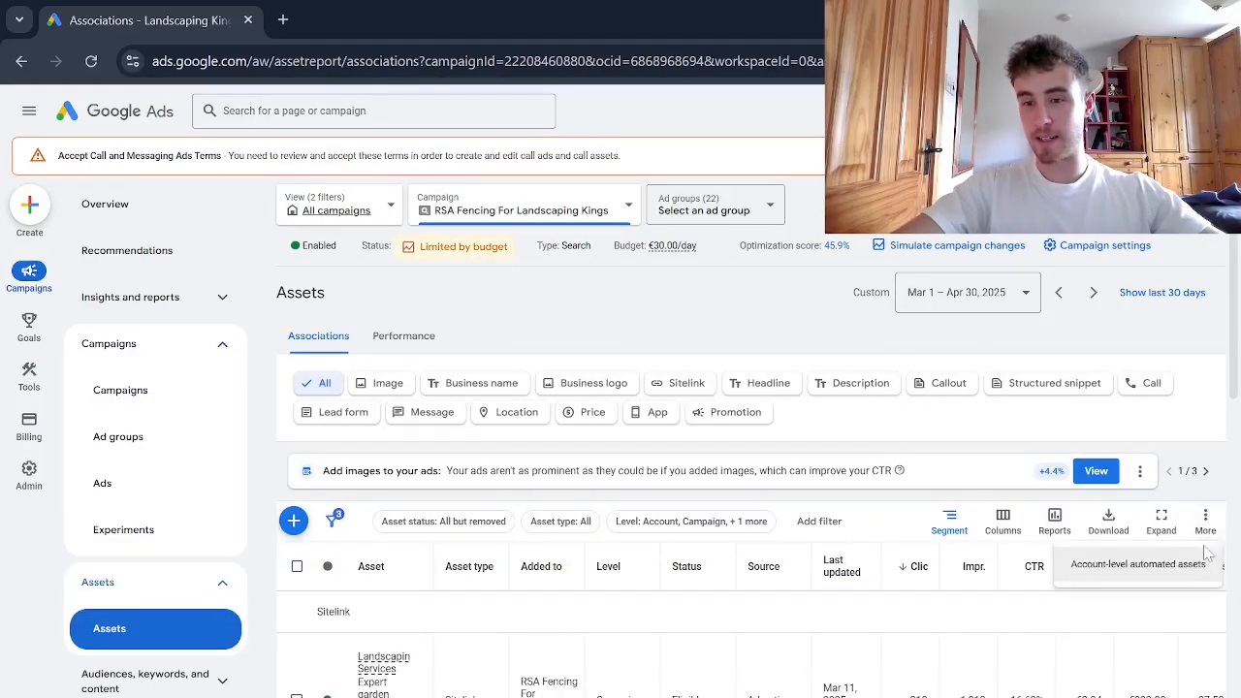
pyautogui.click(1096, 568)
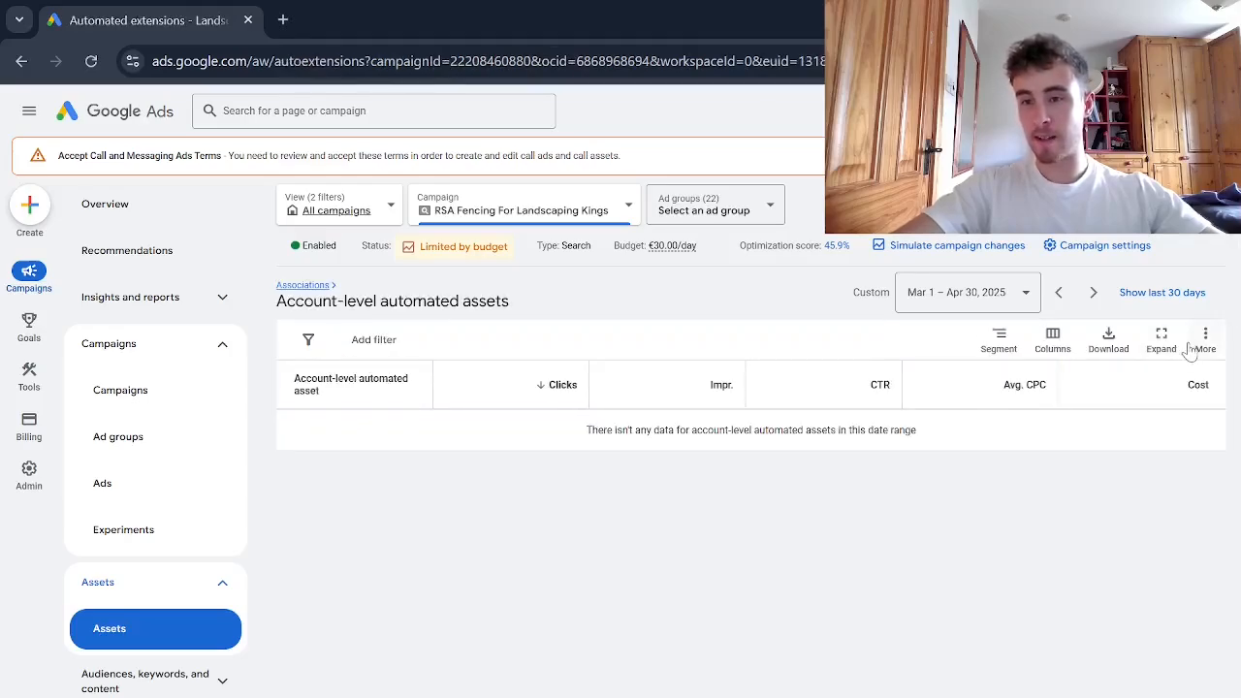
pyautogui.click(1194, 347)
pyautogui.click(1173, 382)
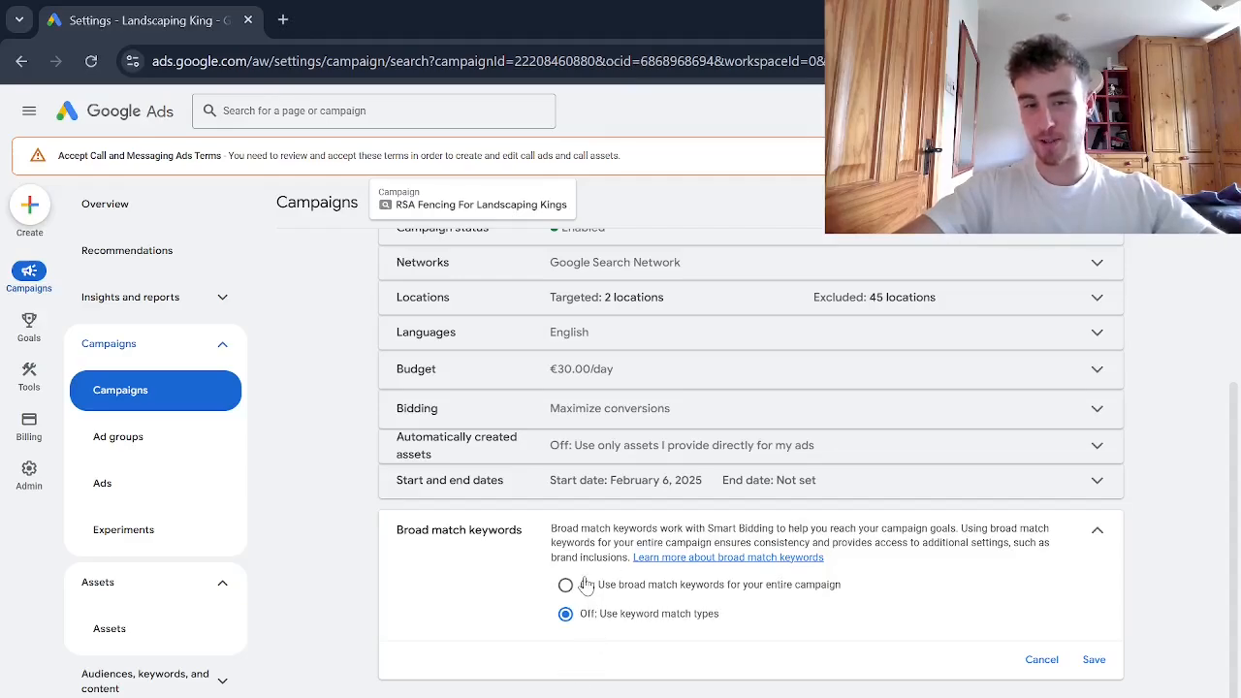
# - Examine the campaign's Broad match keywords and Ad rotation settings
pyautogui.scroll(-2, 496, 640)
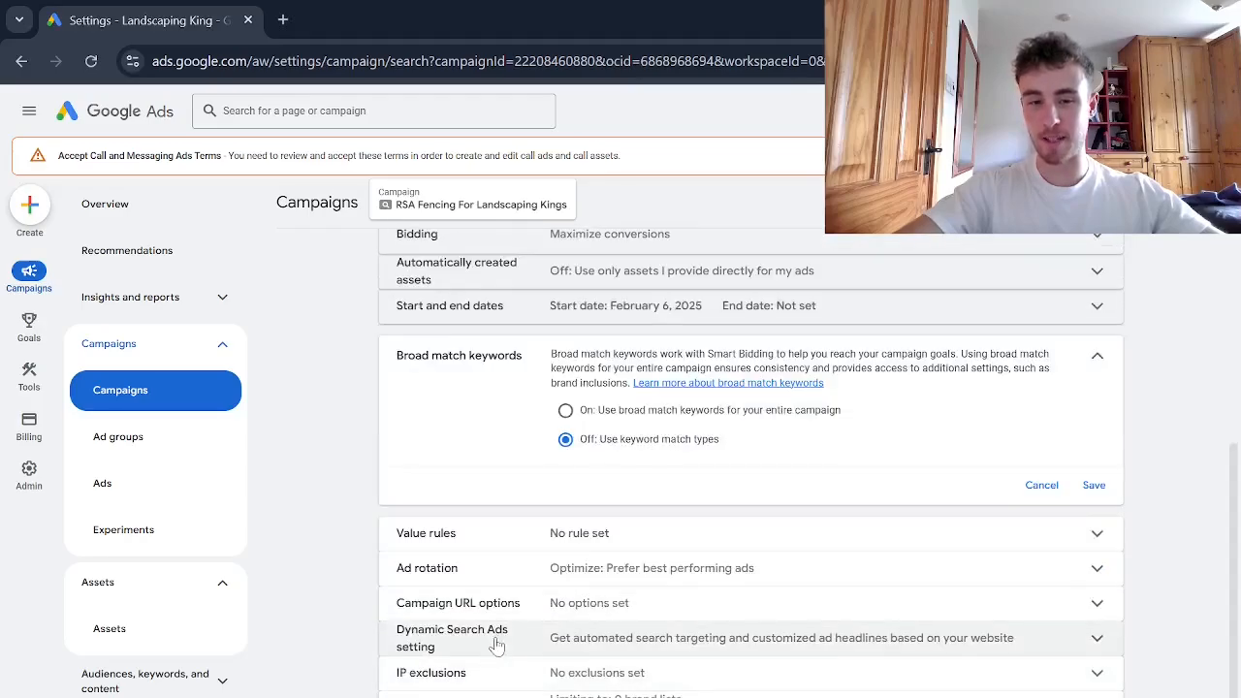
pyautogui.click(456, 570)
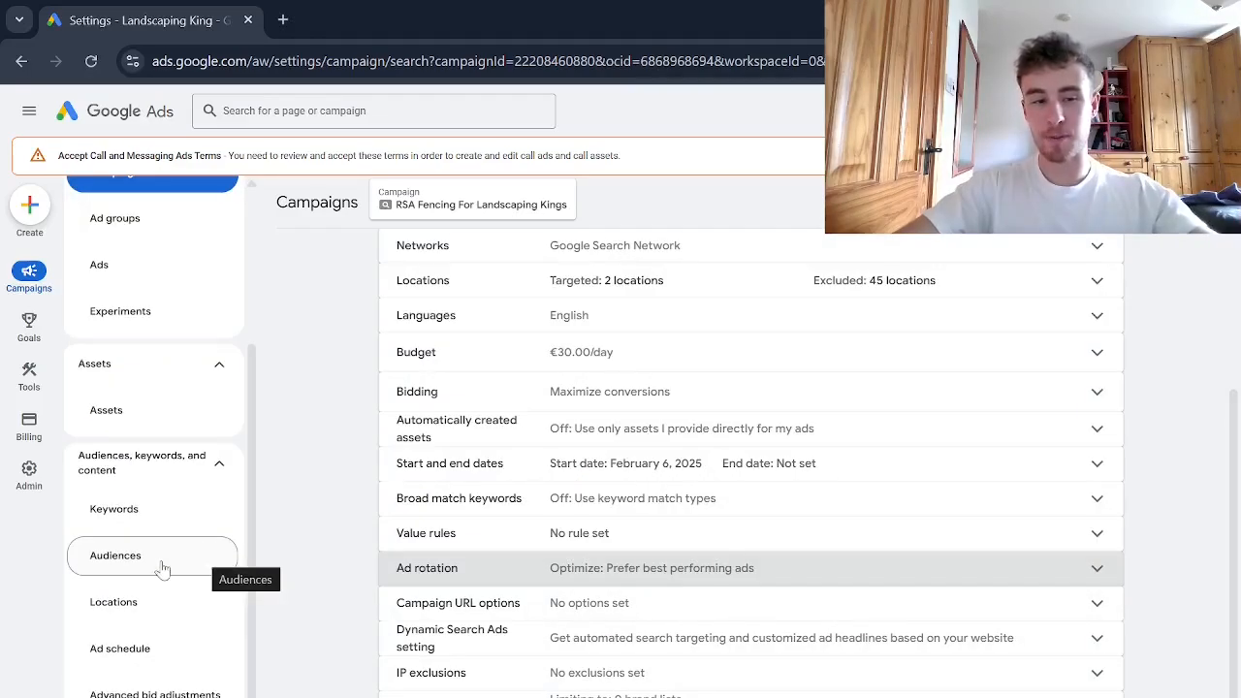
# - Open the campaign's Audiences page, show the segments table and review the targeting setting of each audience segment
pyautogui.click(163, 565)
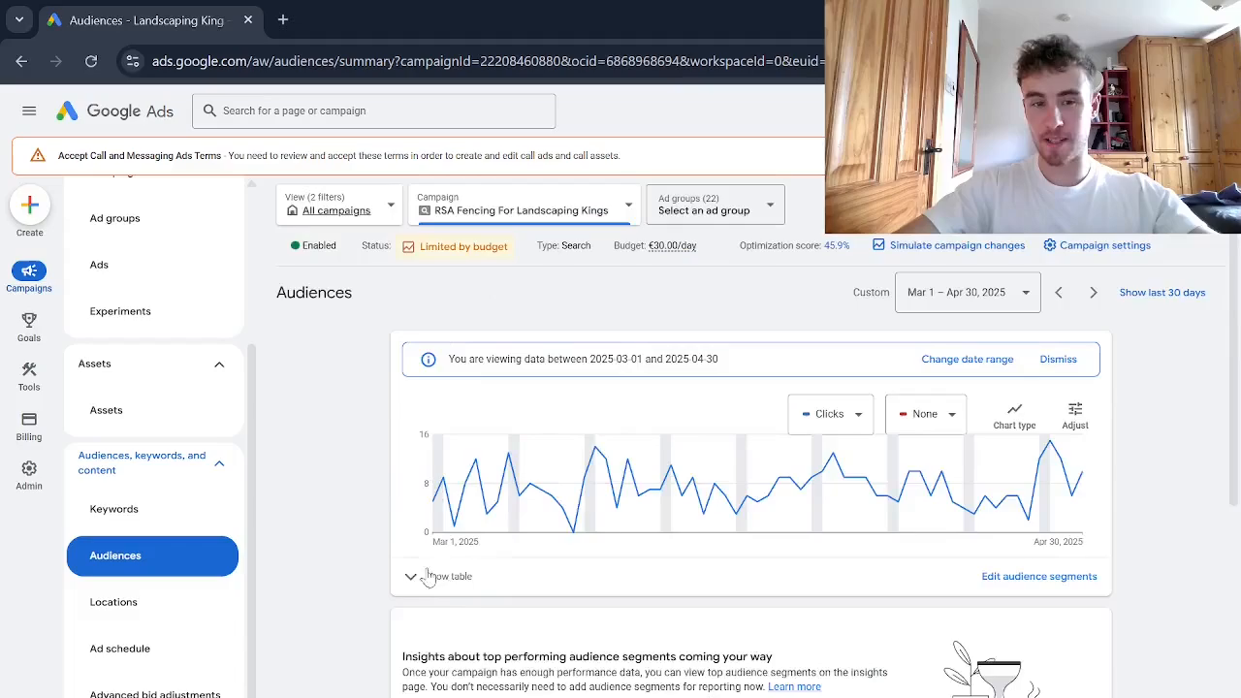
pyautogui.click(442, 591)
pyautogui.scroll(-5, 873, 485)
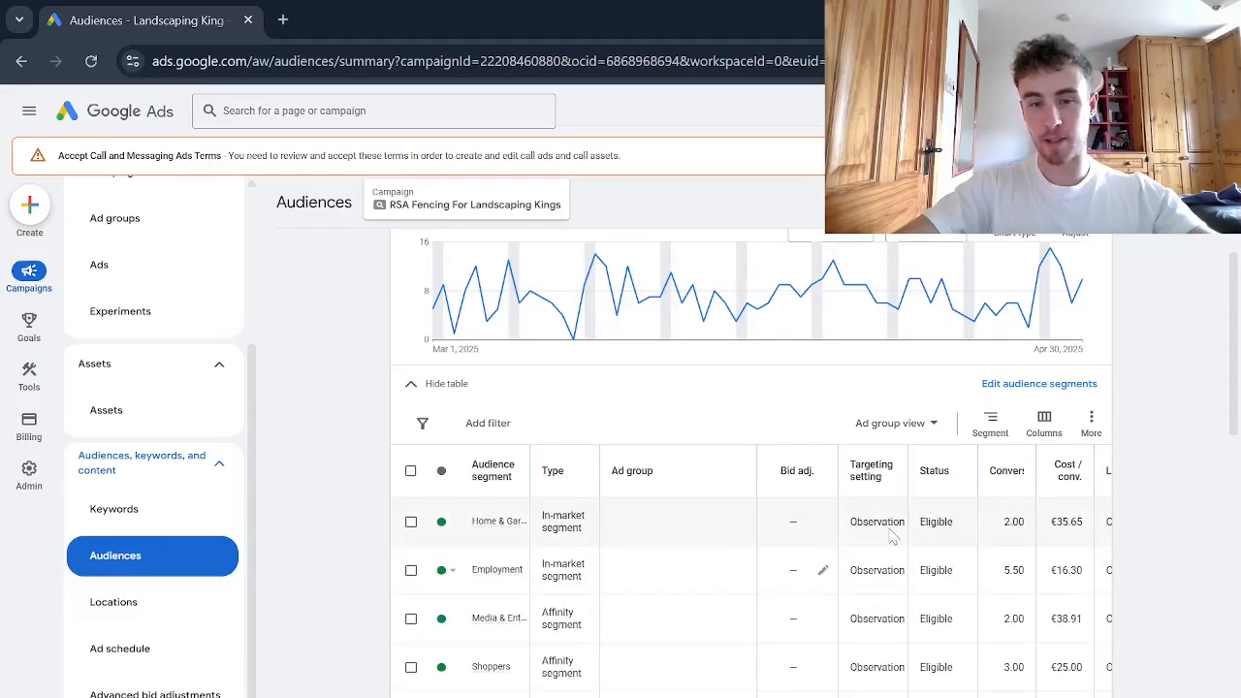
pyautogui.scroll(2, 899, 535)
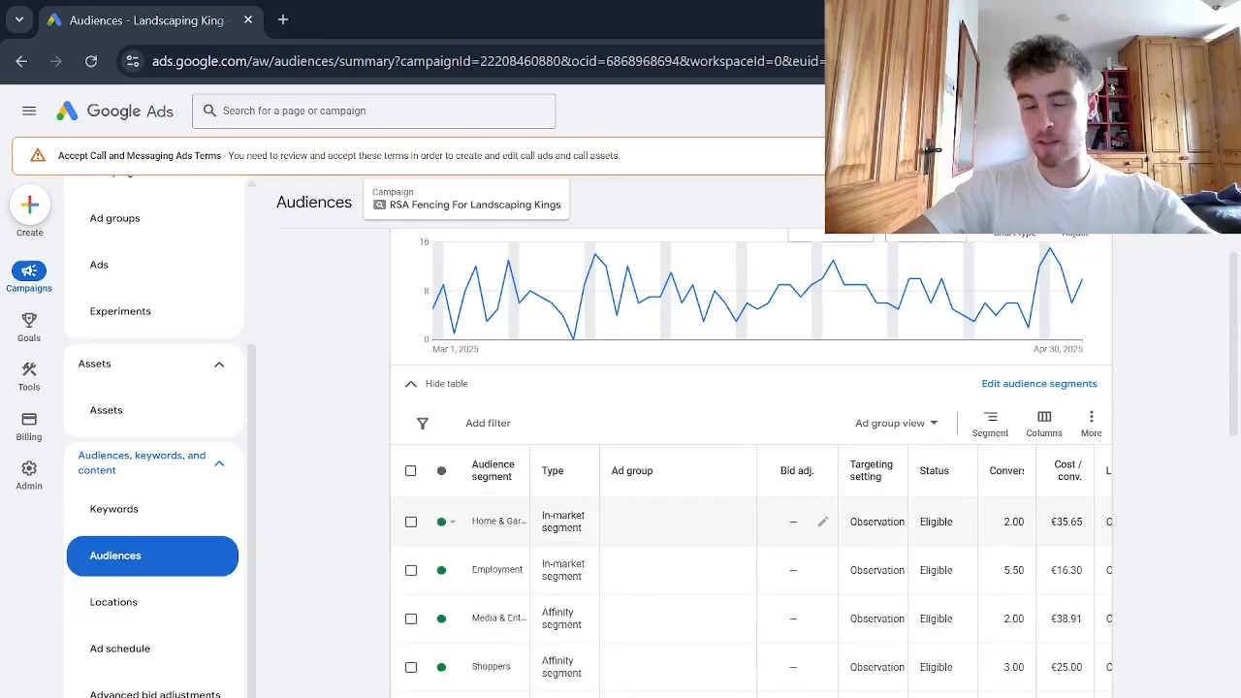
pyautogui.scroll(-3, 896, 504)
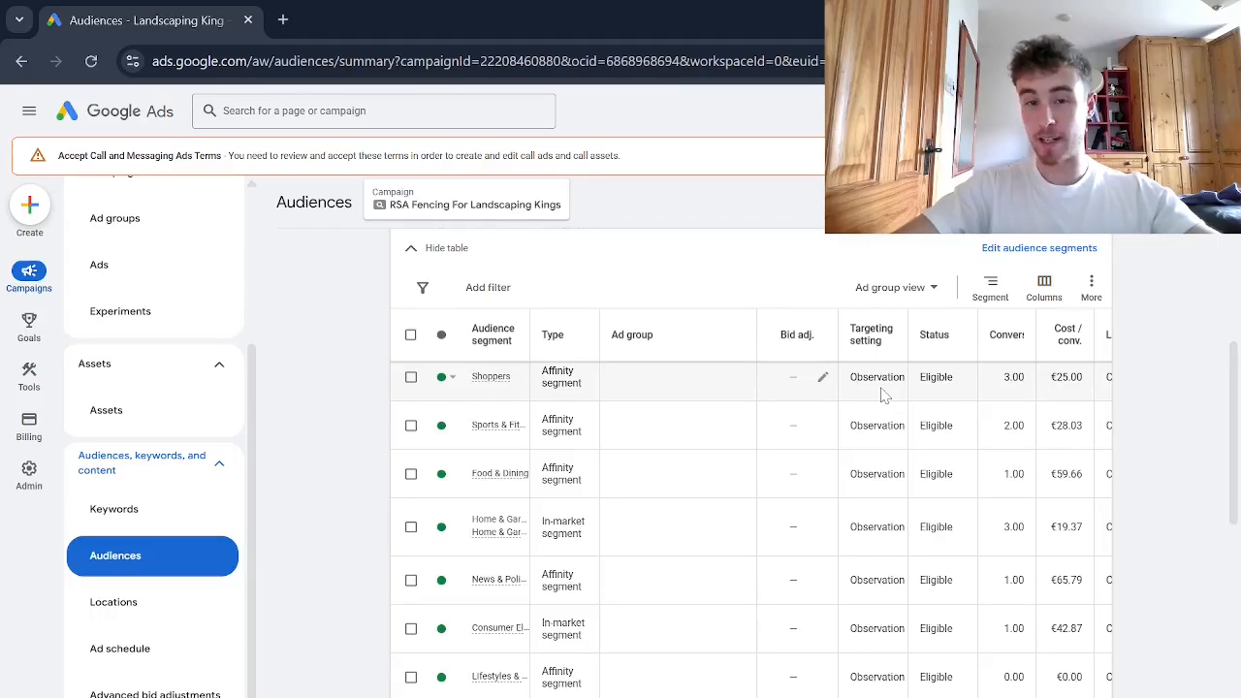
pyautogui.scroll(3, 727, 470)
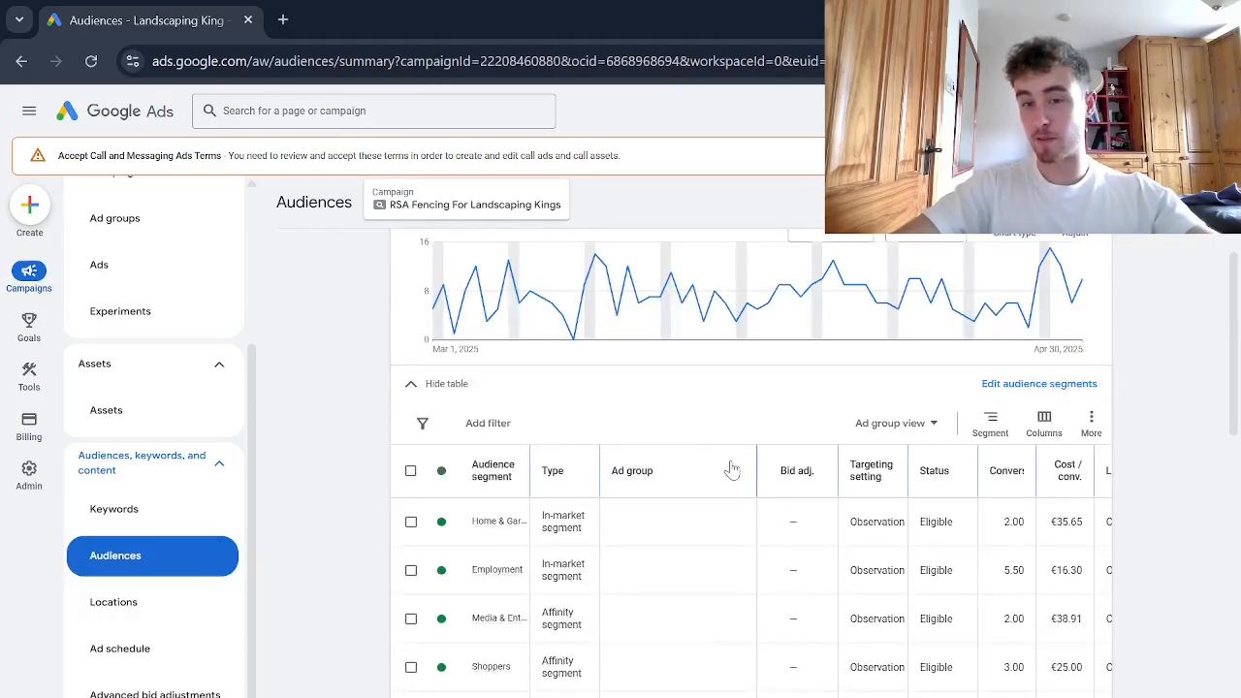